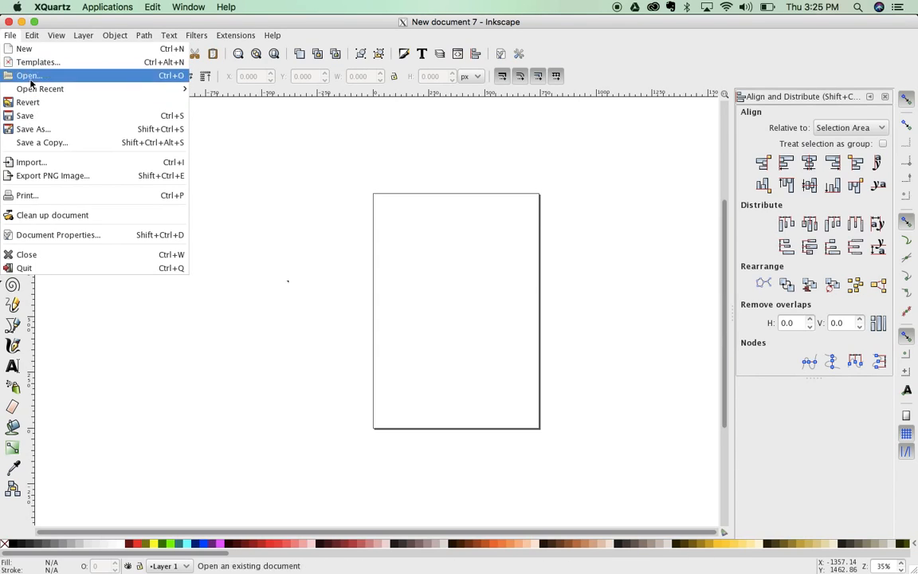
# Step: Import the image file sea-shell-vector.png into the document with the default bitmap import settings
pyautogui.click(36, 162)
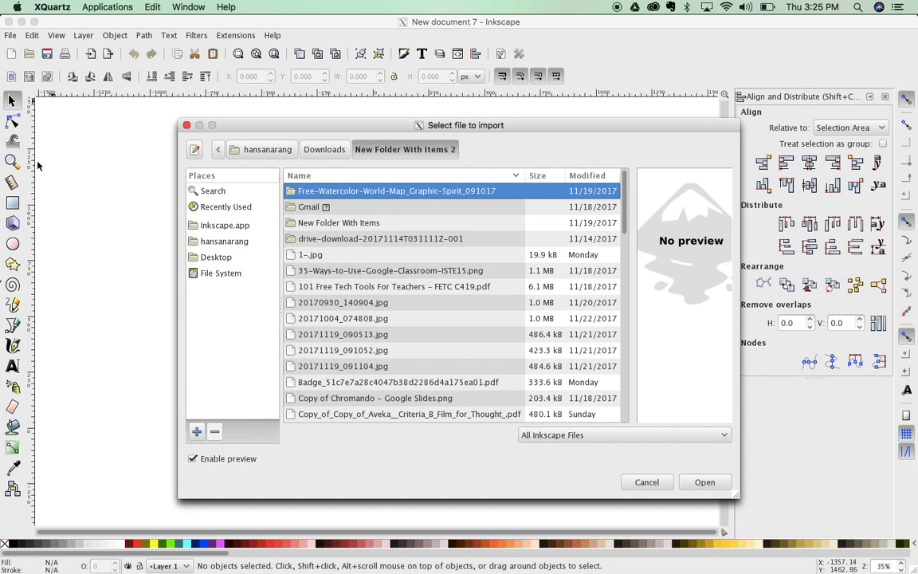
pyautogui.scroll(-10, 363, 390)
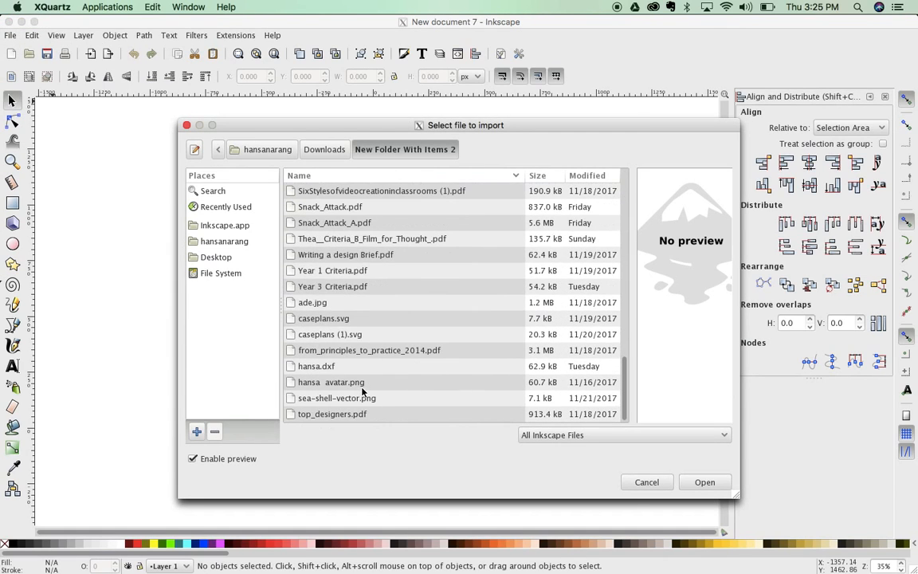
pyautogui.click(362, 398)
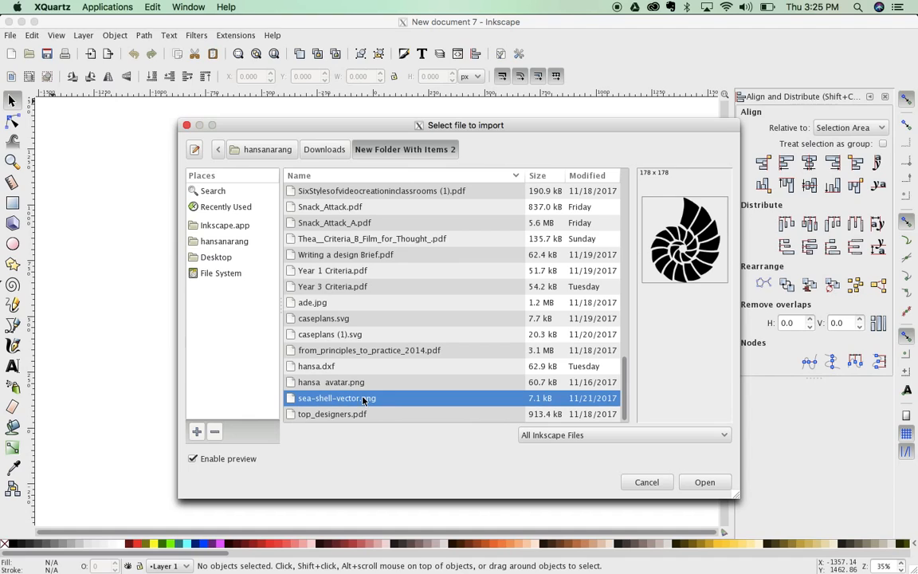
pyautogui.click(705, 482)
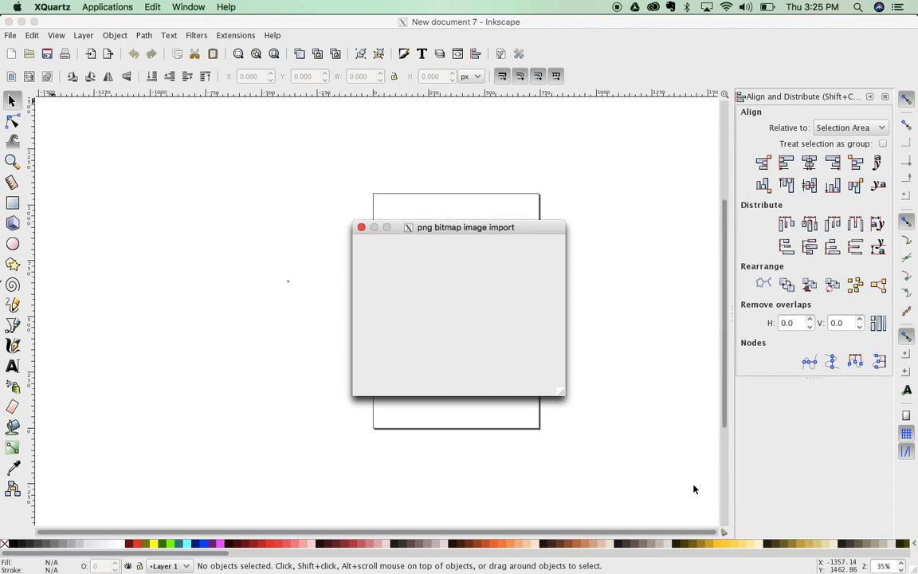
pyautogui.click(535, 383)
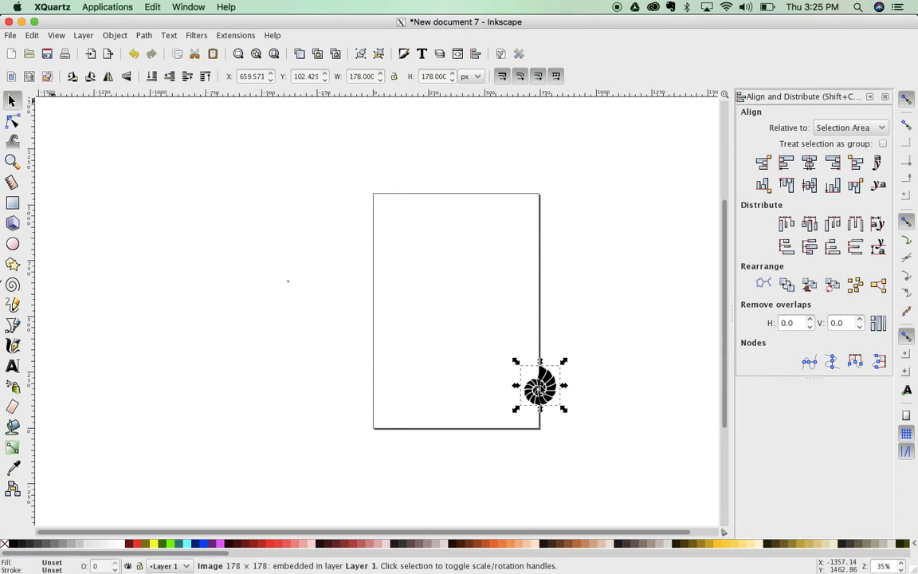
# Step: Enlarge the shell image to about 1169 by 1049 px and rotate it roughly a quarter turn clockwise
pyautogui.moveTo(516, 363); pyautogui.dragTo(294, 167)
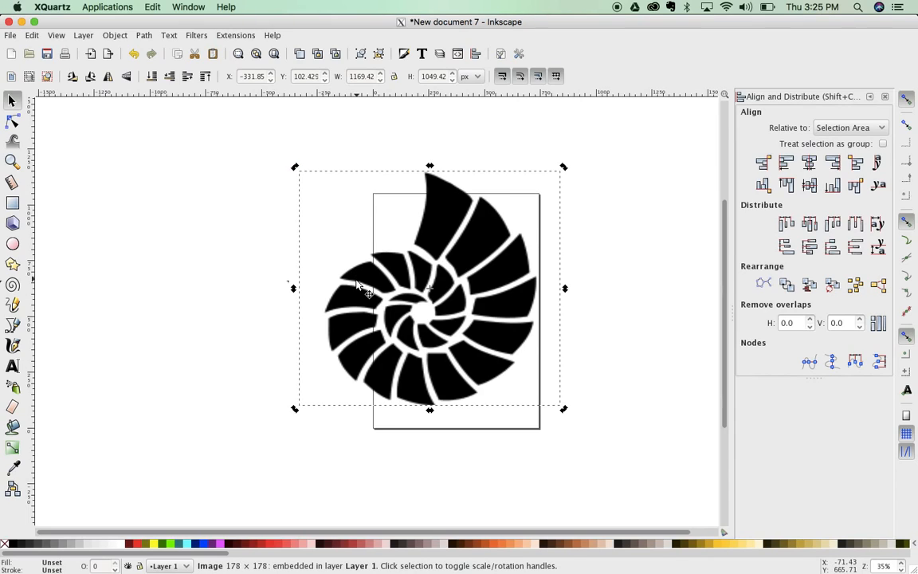
pyautogui.click(323, 172)
pyautogui.moveTo(296, 168); pyautogui.dragTo(470, 231)
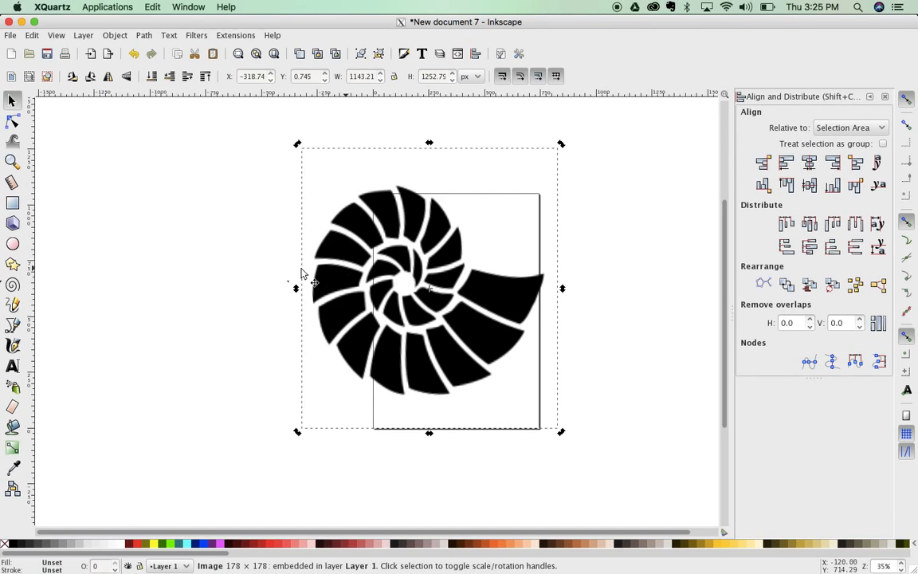
pyautogui.click(359, 288)
pyautogui.click(163, 265)
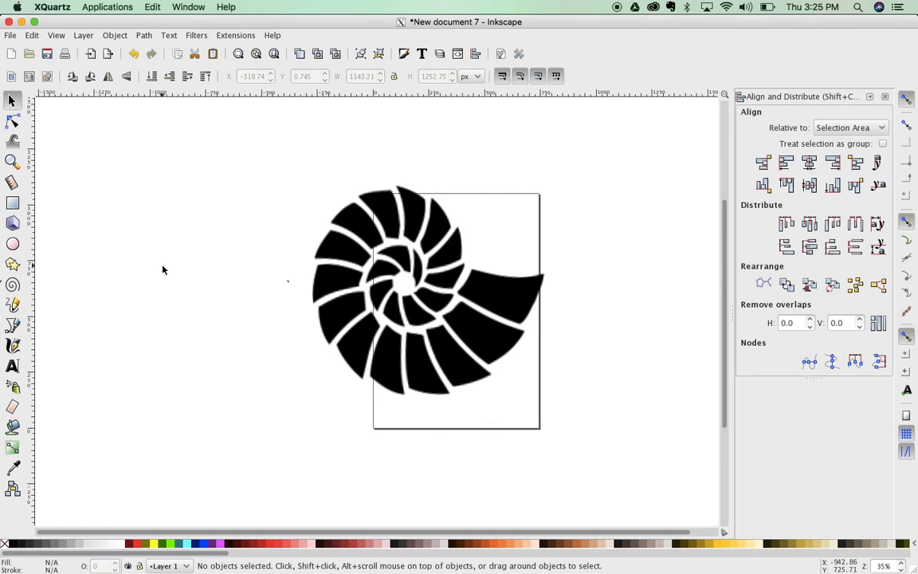
# Step: Draw an ellipse about 1707 px wide and 1290 px high that covers the whole shell
pyautogui.click(12, 243)
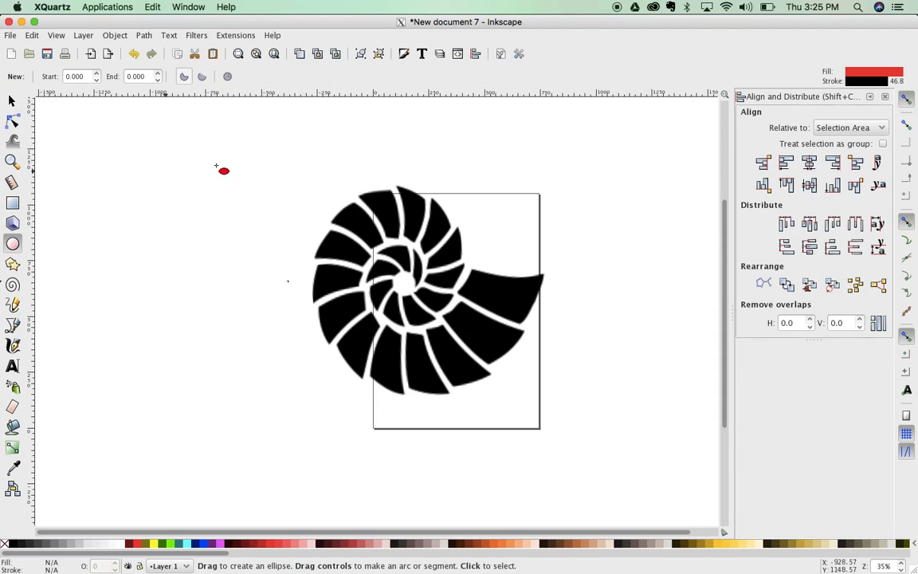
pyautogui.moveTo(239, 153)
pyautogui.mouseDown()
pyautogui.moveTo(383, 229)
pyautogui.moveTo(489, 342)
pyautogui.moveTo(608, 431)
pyautogui.mouseUp()
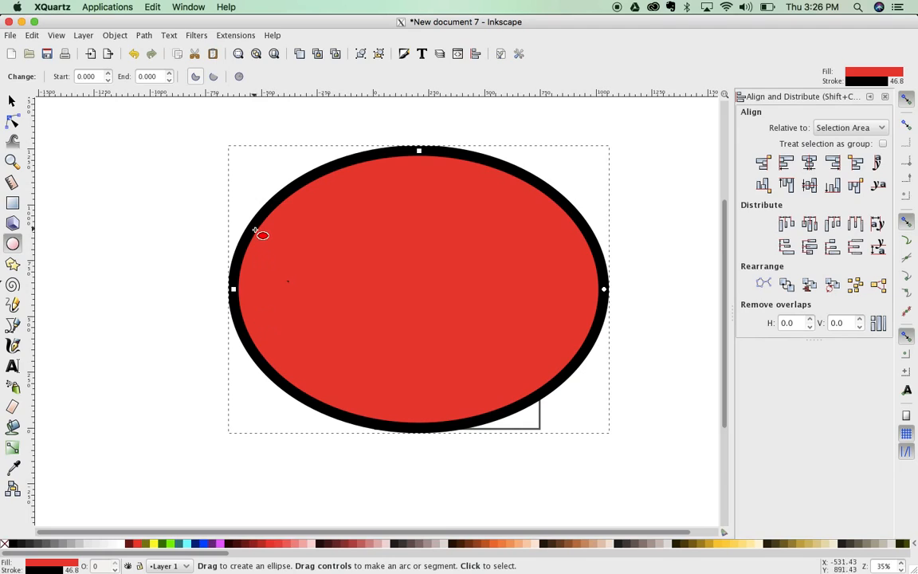
pyautogui.click(11, 101)
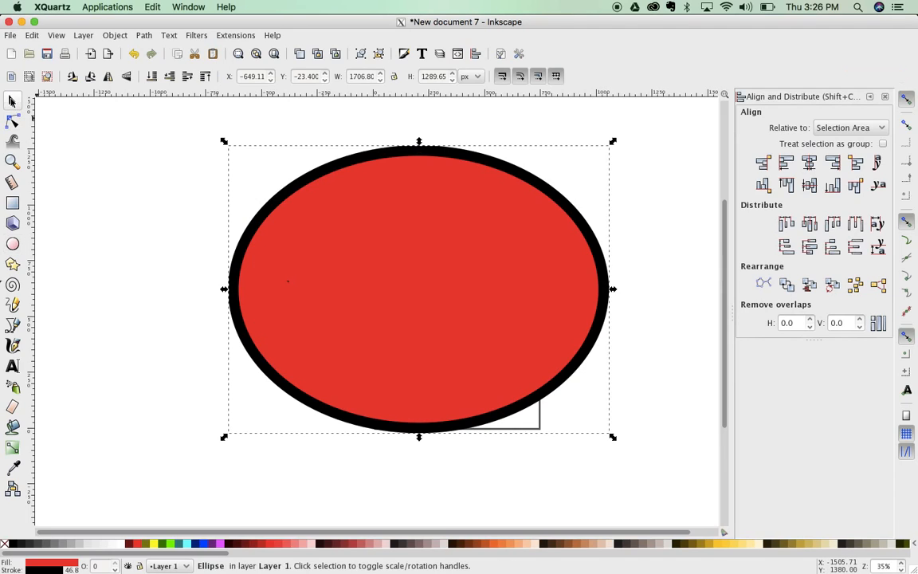
# Step: Lower the ellipse to the bottom of the stacking order, behind the shell image
pyautogui.click(151, 77)
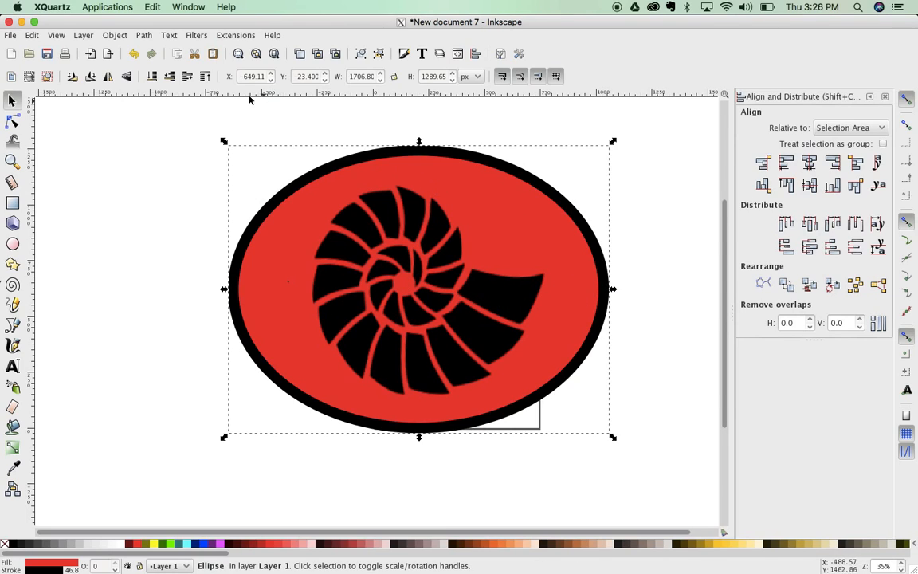
pyautogui.click(205, 77)
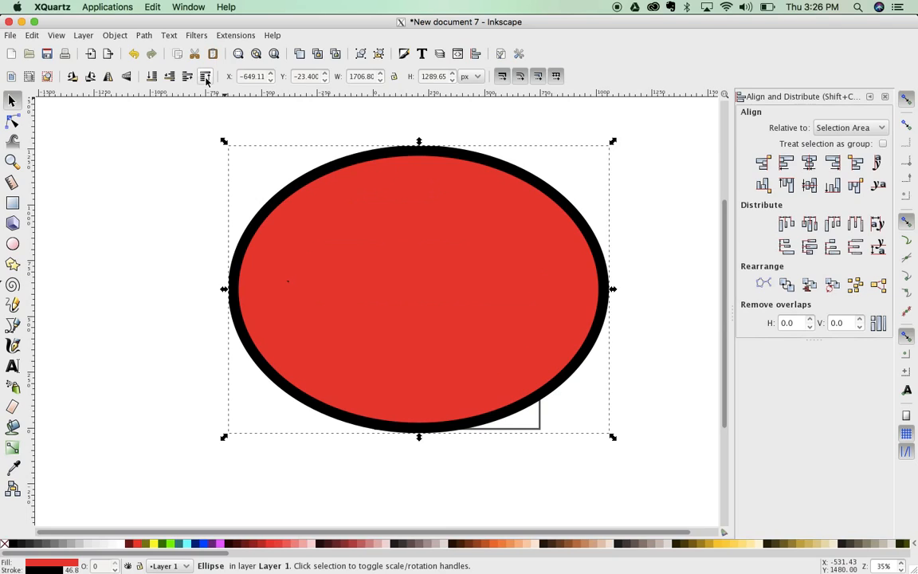
pyautogui.click(151, 77)
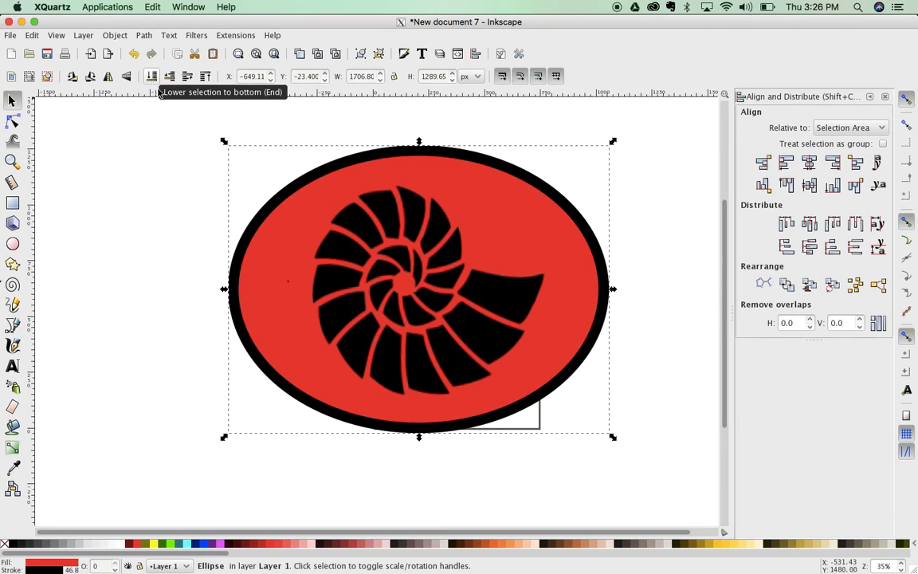
# Step: Try a blue fill on the ellipse, and settle on purple (800080)
pyautogui.click(259, 213)
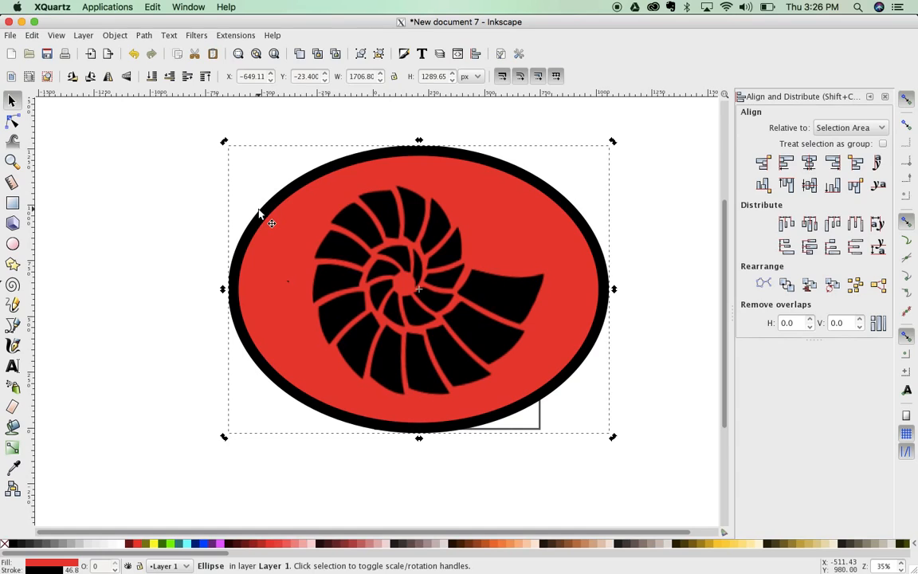
pyautogui.click(262, 216)
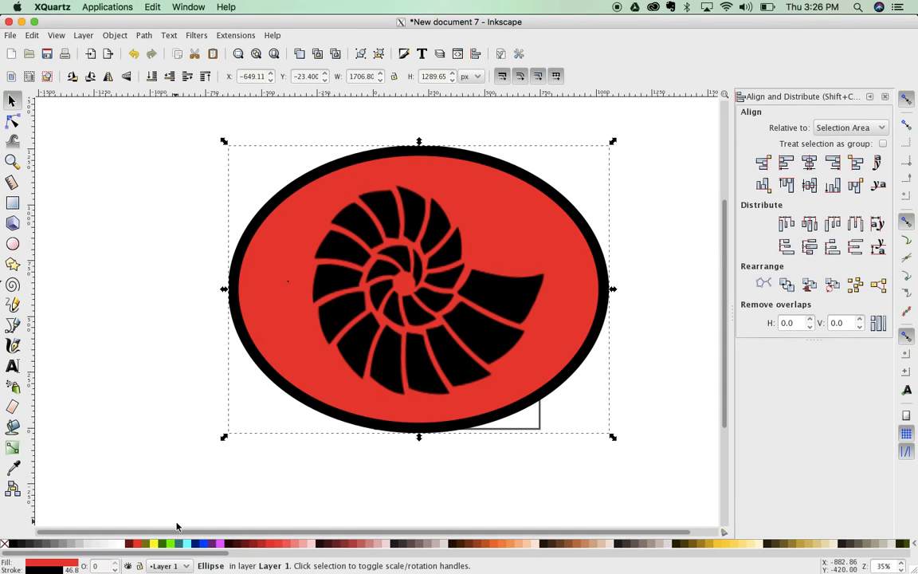
pyautogui.click(201, 544)
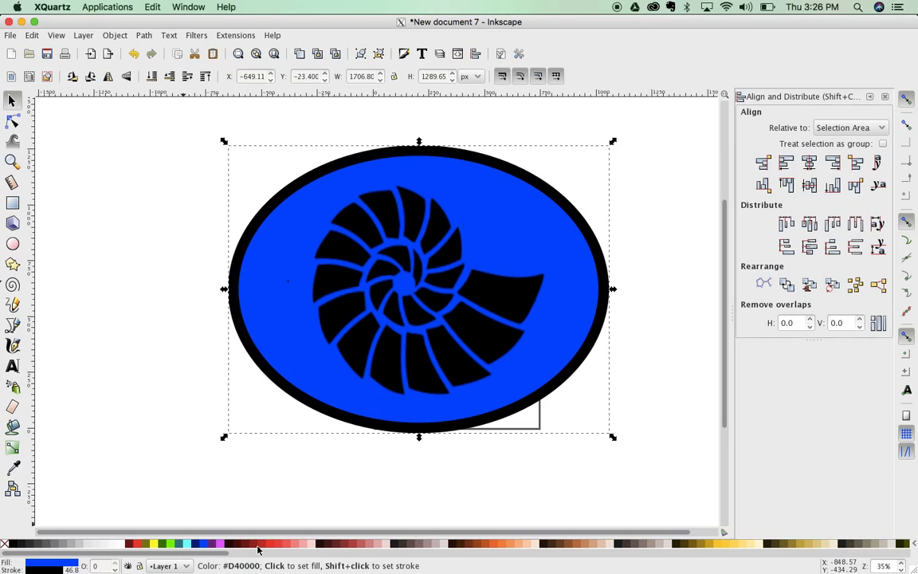
pyautogui.click(210, 544)
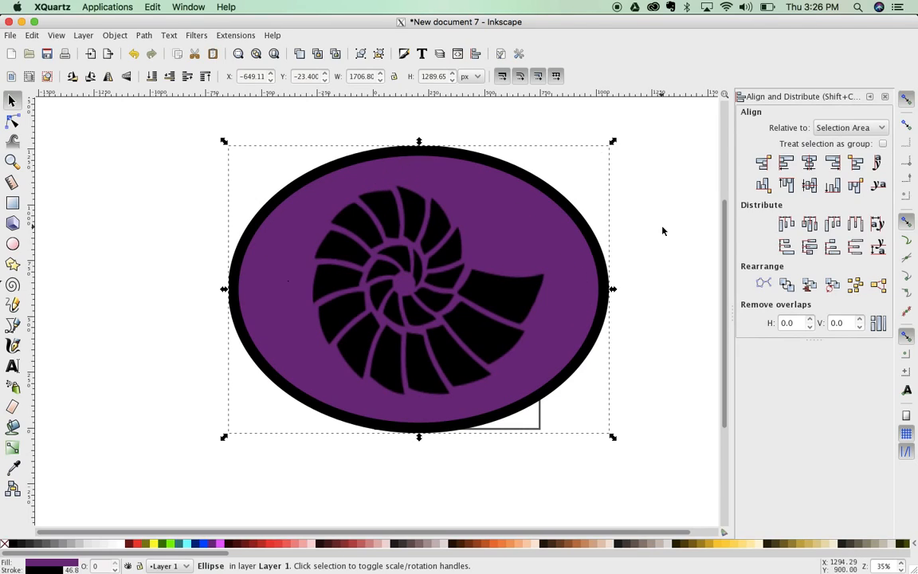
# Step: Close the Align and Distribute settings and open the ellipse's stroke style settings
pyautogui.click(887, 97)
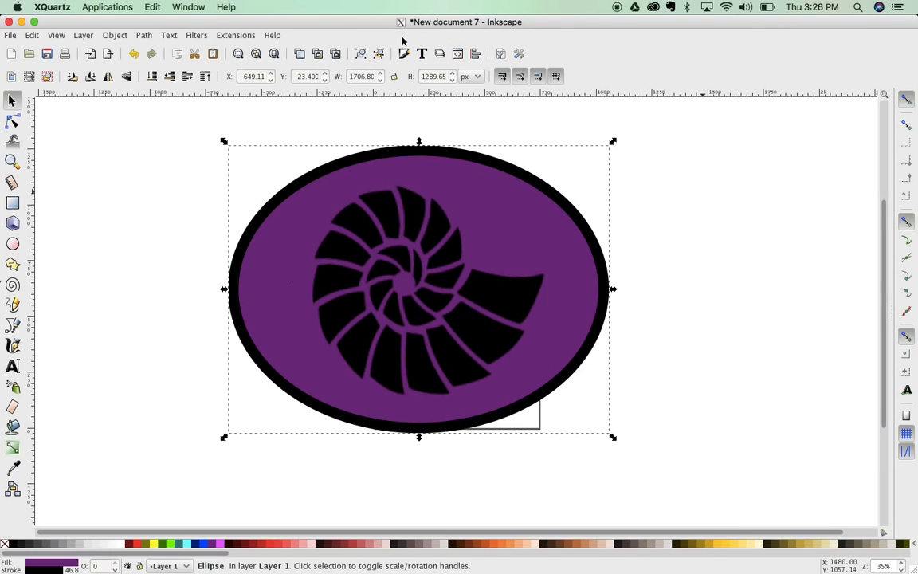
pyautogui.click(118, 36)
pyautogui.click(132, 53)
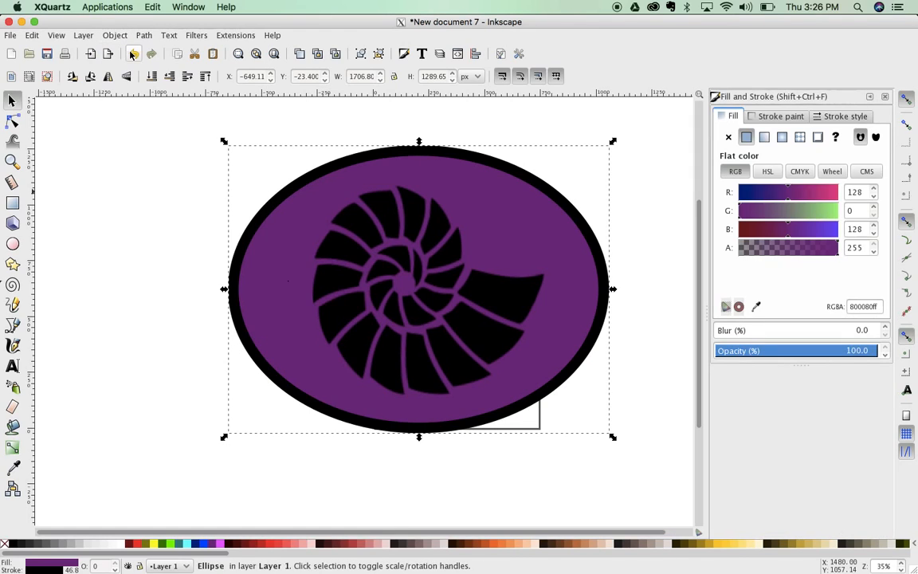
pyautogui.click(840, 118)
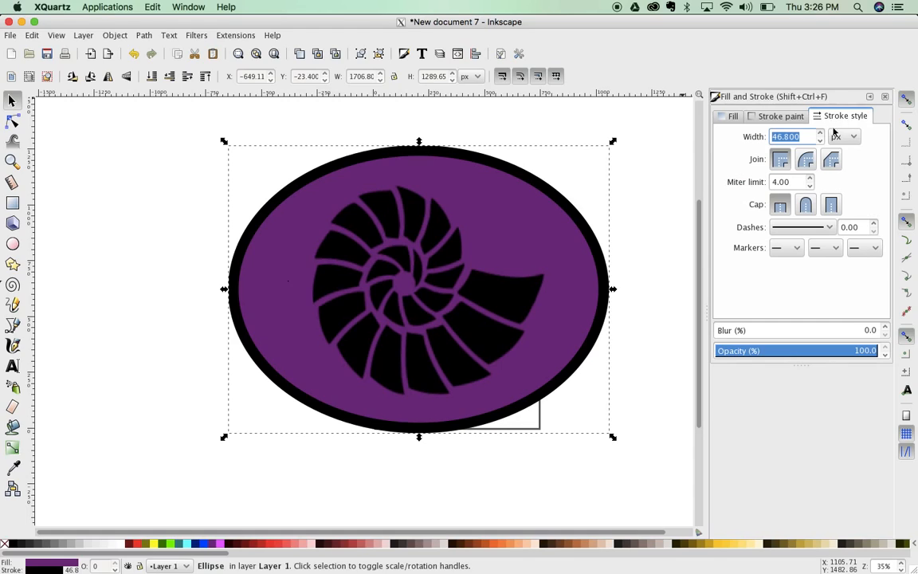
# Step: Reduce the ellipse's stroke width to 2 px
pyautogui.click(820, 141)
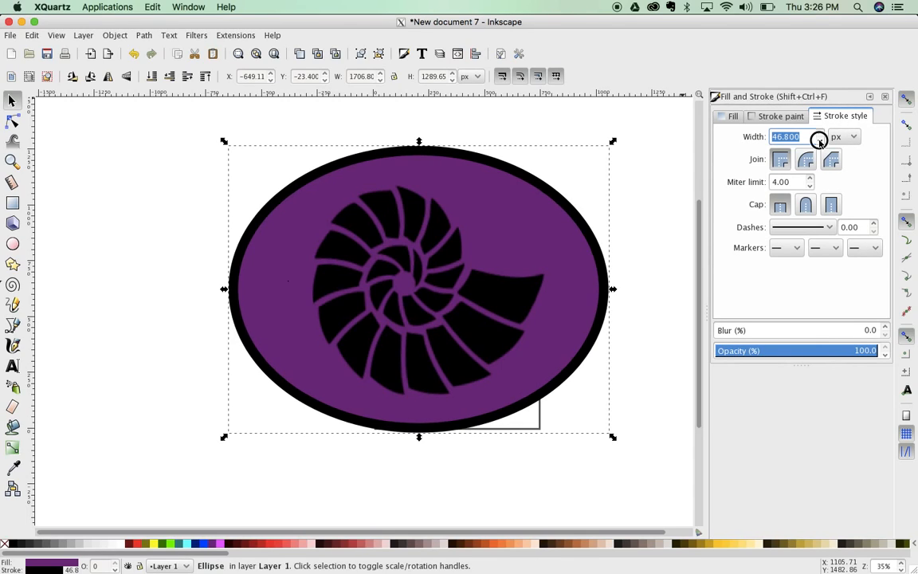
pyautogui.click(820, 141)
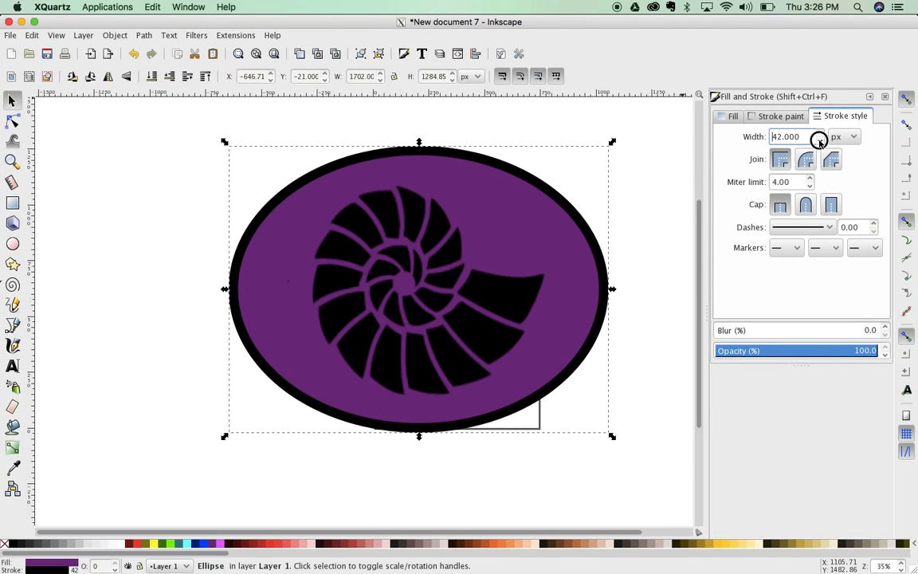
pyautogui.click(820, 142)
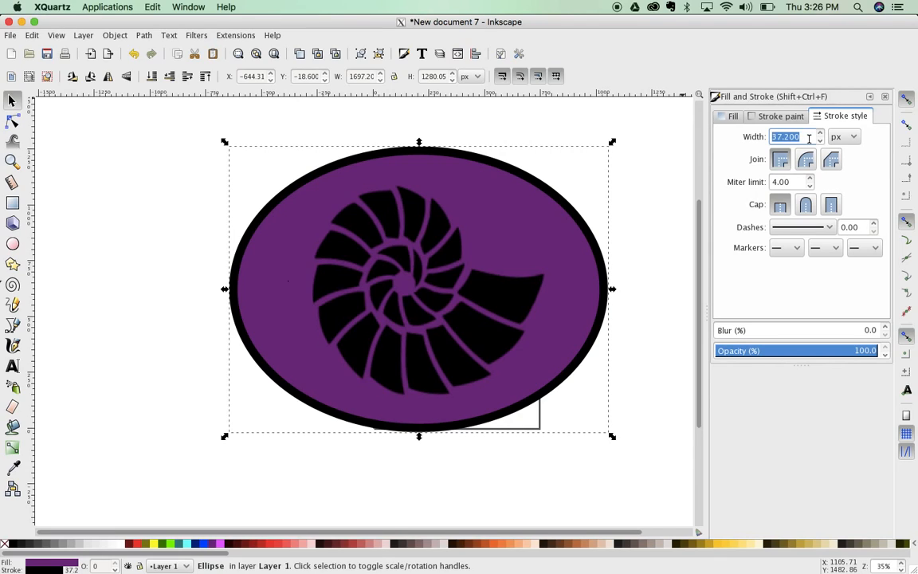
pyautogui.write('2')
pyautogui.press('Return')
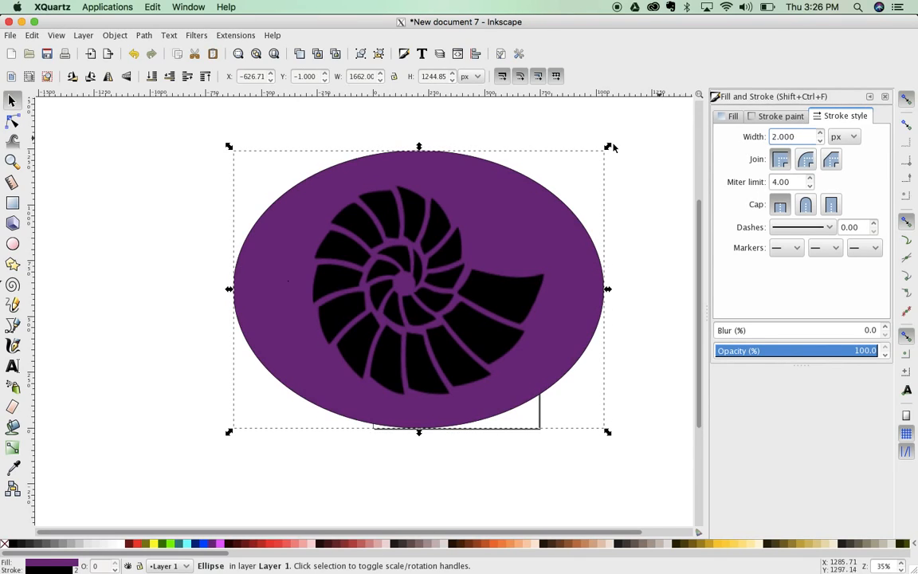
# Step: Set the ellipse's stroke width to 20 px and deselect it
pyautogui.click(780, 137)
pyautogui.write('2')
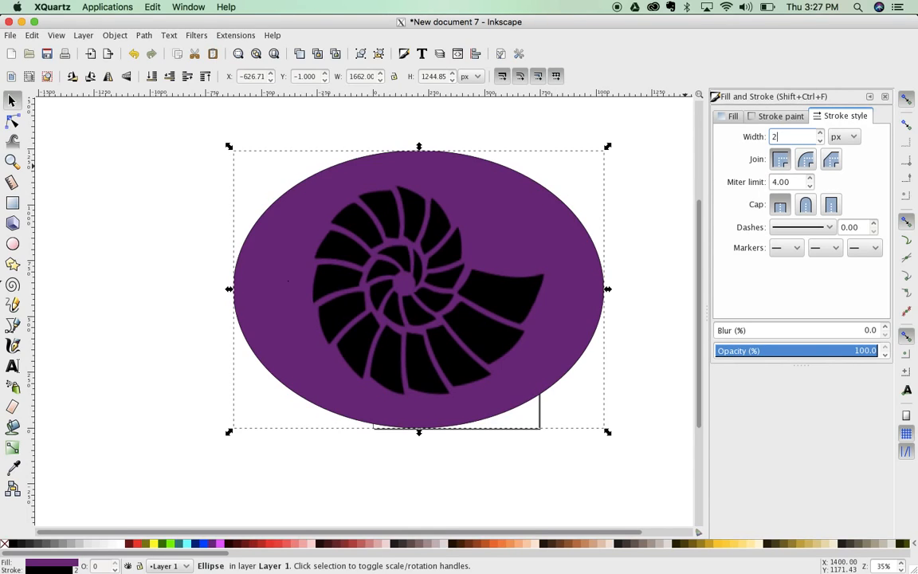
pyautogui.write('0')
pyautogui.press('Return')
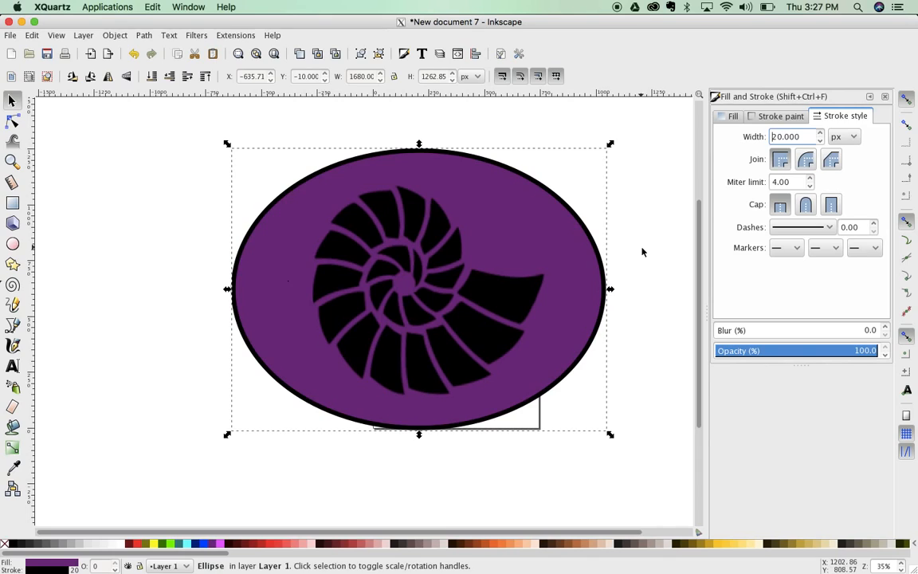
pyautogui.click(642, 252)
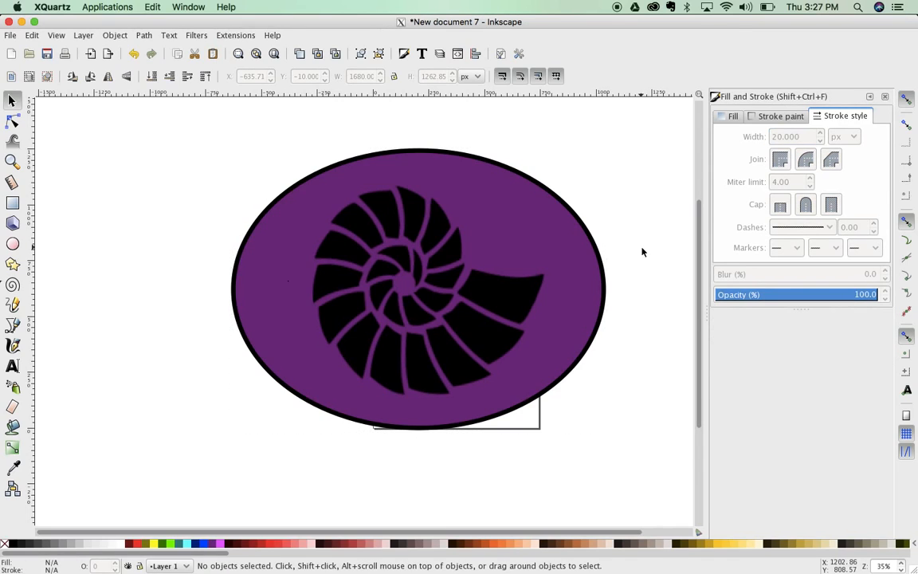
# Step: Select the ellipse and view the drawing in Outline display mode to check which objects are vector paths
pyautogui.click(586, 237)
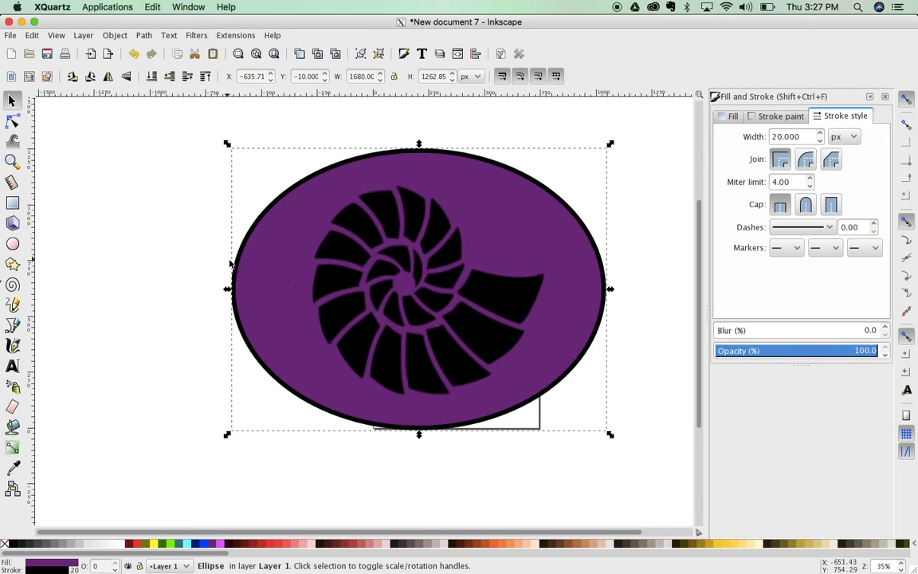
pyautogui.click(267, 275)
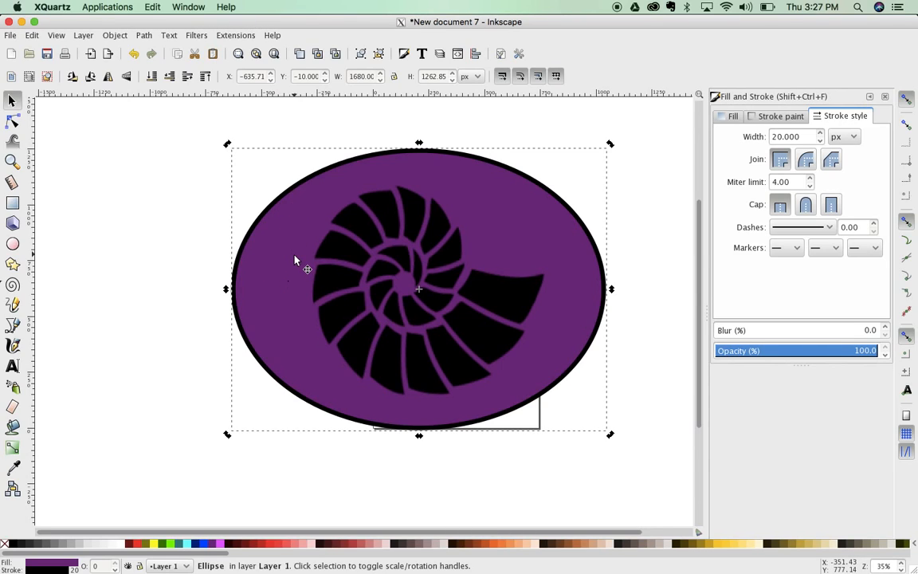
pyautogui.click(56, 35)
pyautogui.moveTo(174, 70)
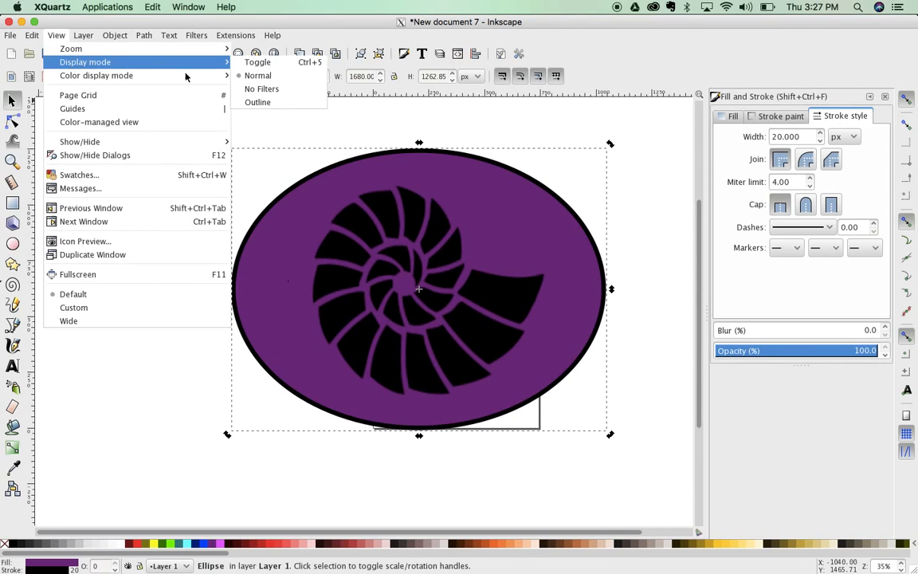
pyautogui.click(257, 104)
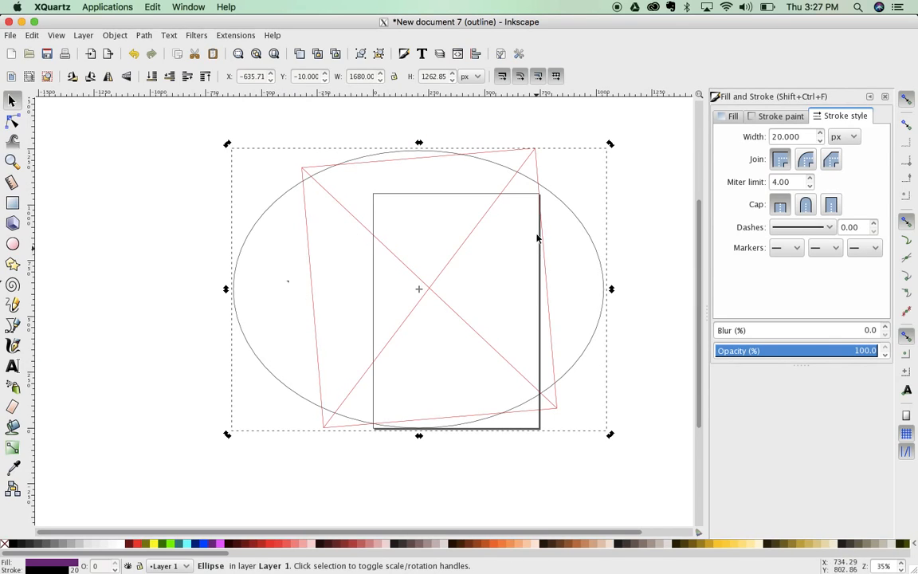
# Step: Select the embedded shell image and return the display mode to Normal
pyautogui.click(539, 171)
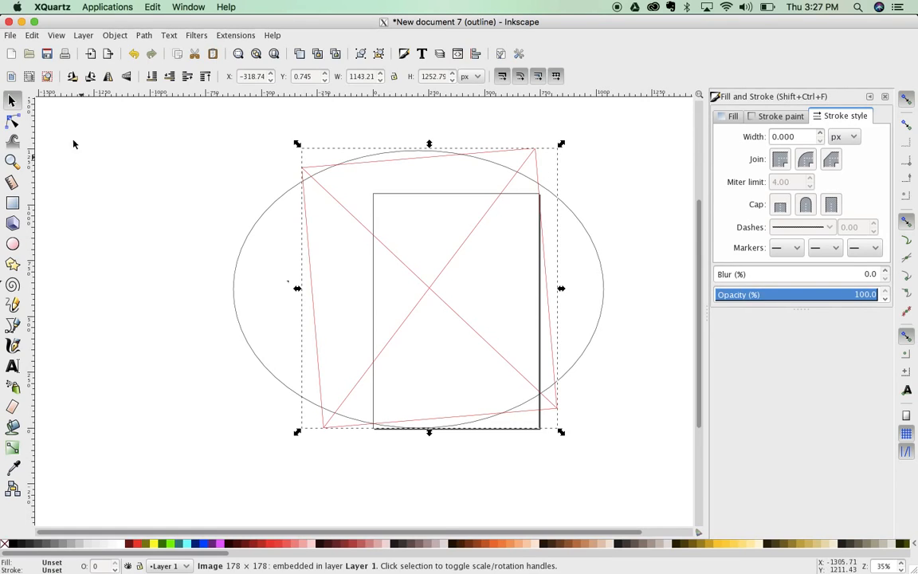
pyautogui.click(56, 35)
pyautogui.moveTo(66, 62)
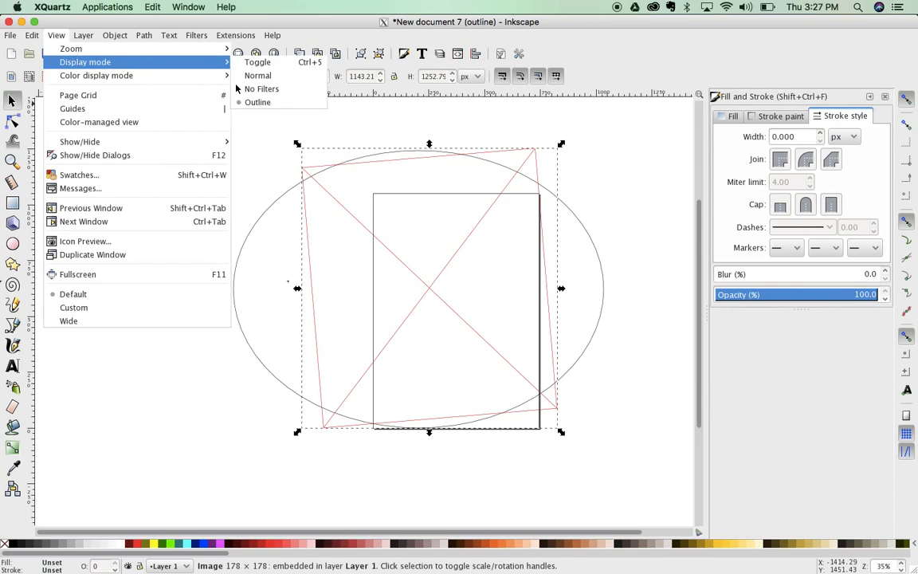
pyautogui.click(257, 63)
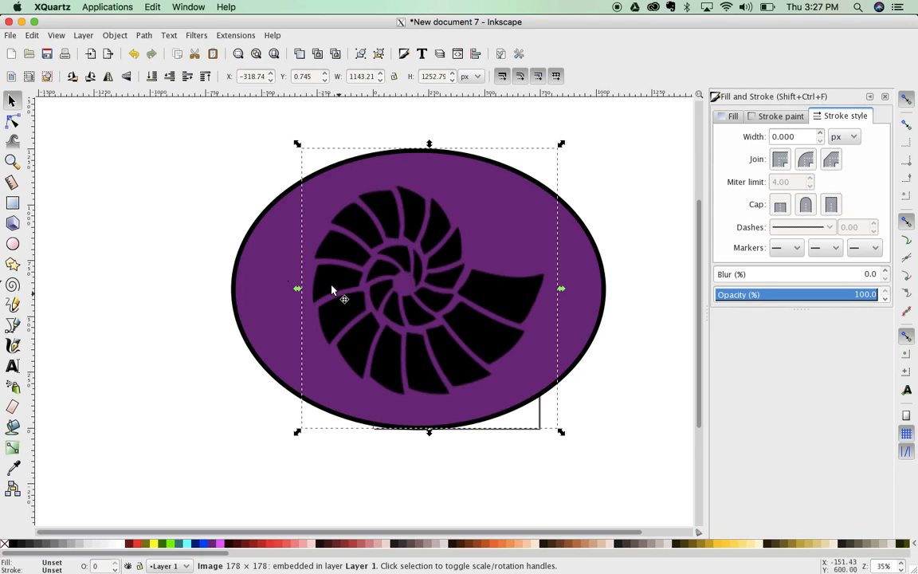
# Step: Select the embedded shell image, view the drawing in Outline display mode, and clear the selection
pyautogui.keyDown('alt'); pyautogui.click(373, 267); pyautogui.keyUp('alt')
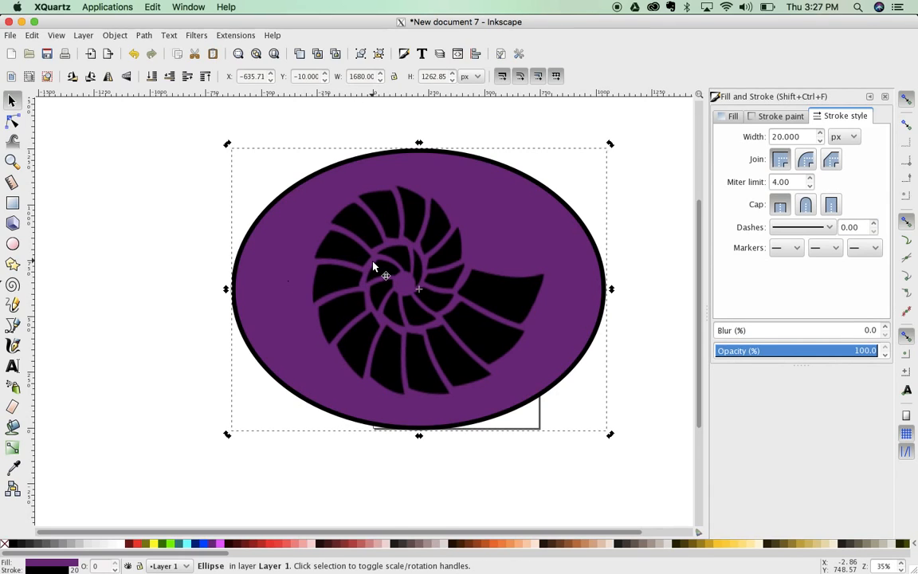
pyautogui.click(388, 199)
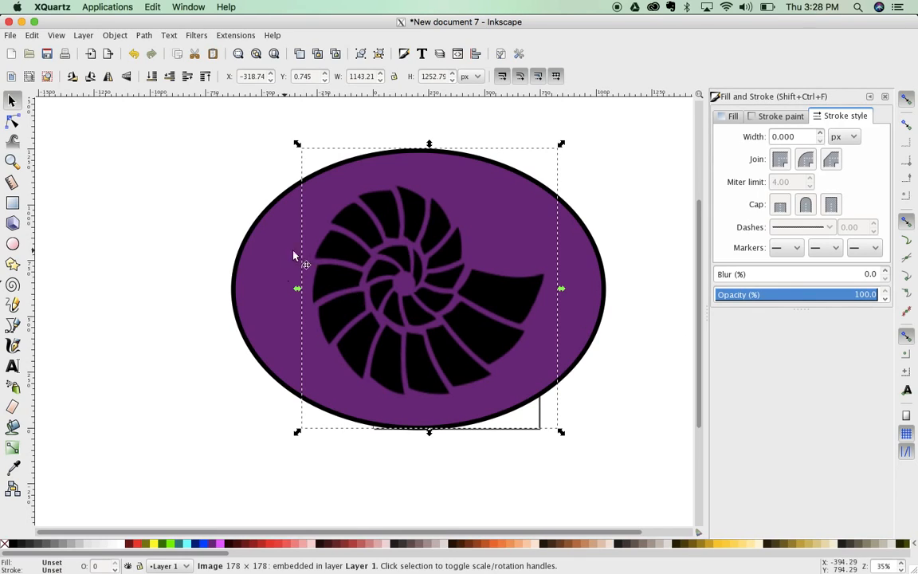
pyautogui.click(55, 35)
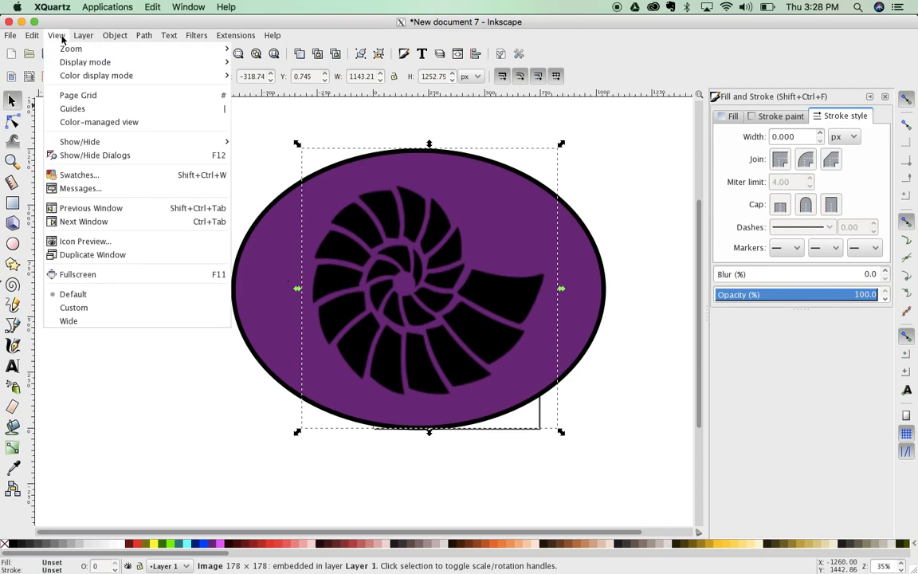
pyautogui.moveTo(72, 61)
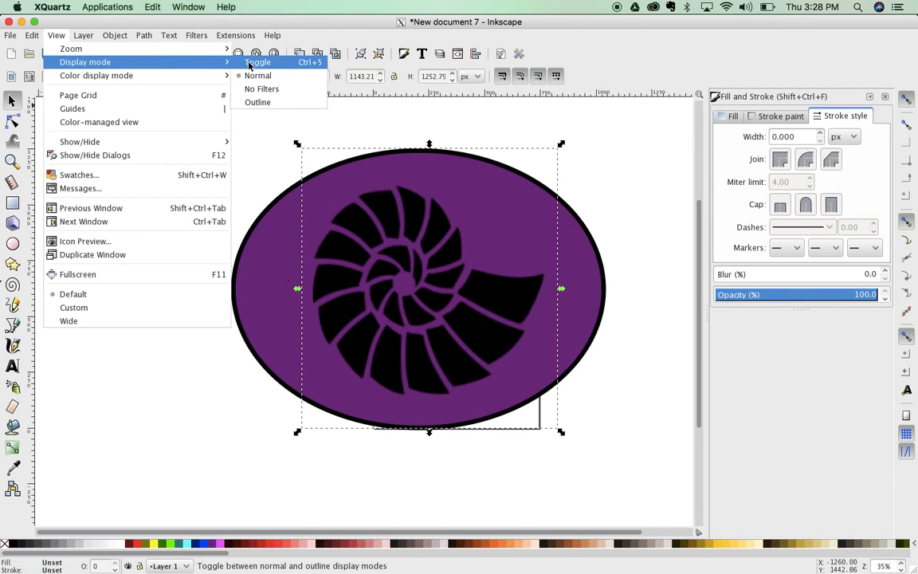
pyautogui.click(248, 64)
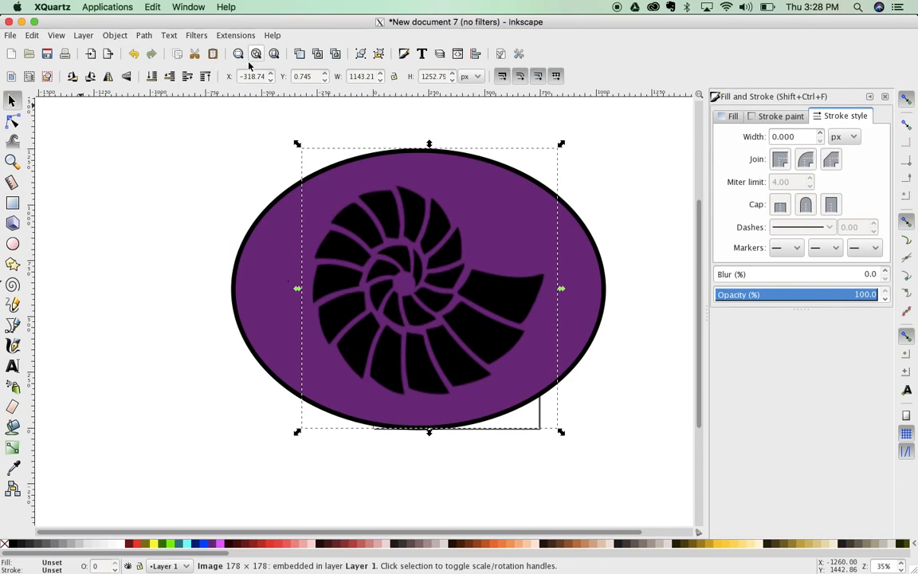
pyautogui.click(63, 36)
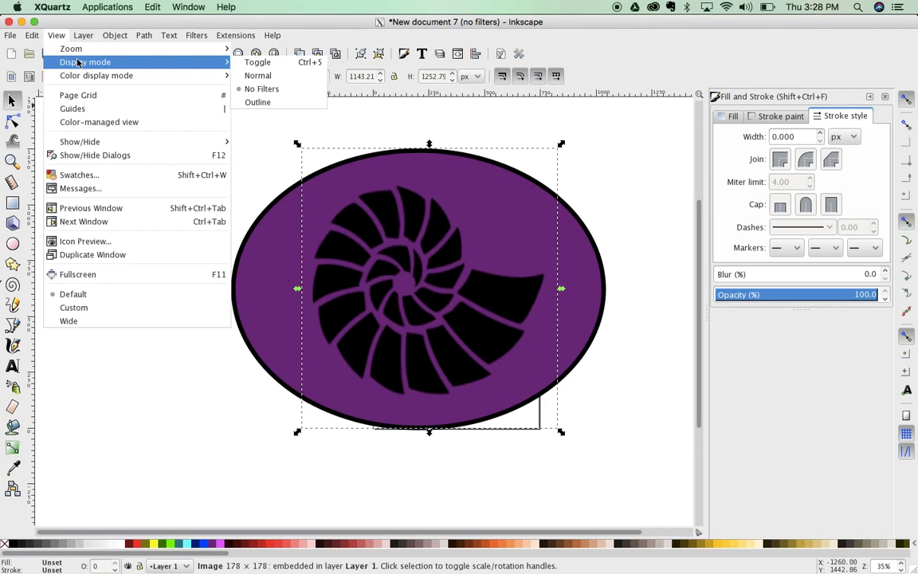
pyautogui.moveTo(164, 55)
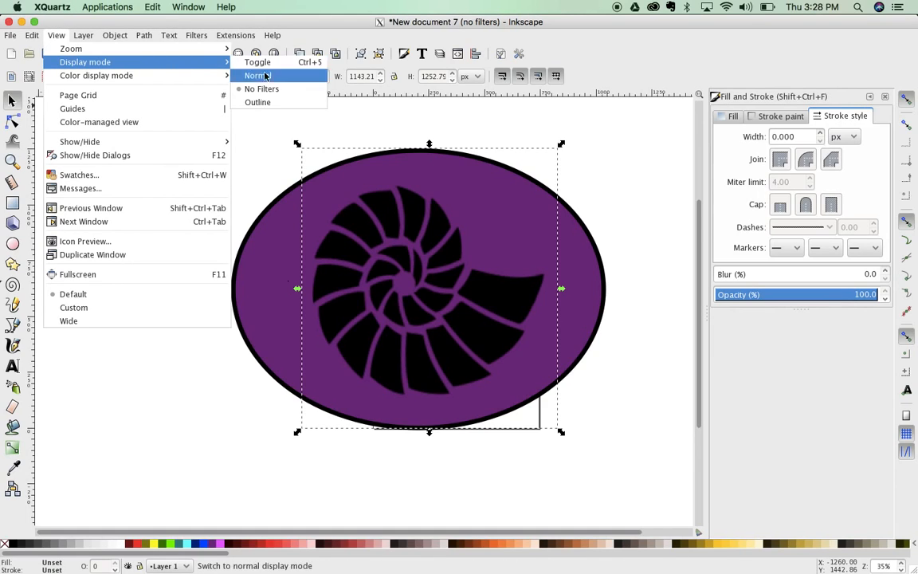
pyautogui.click(249, 100)
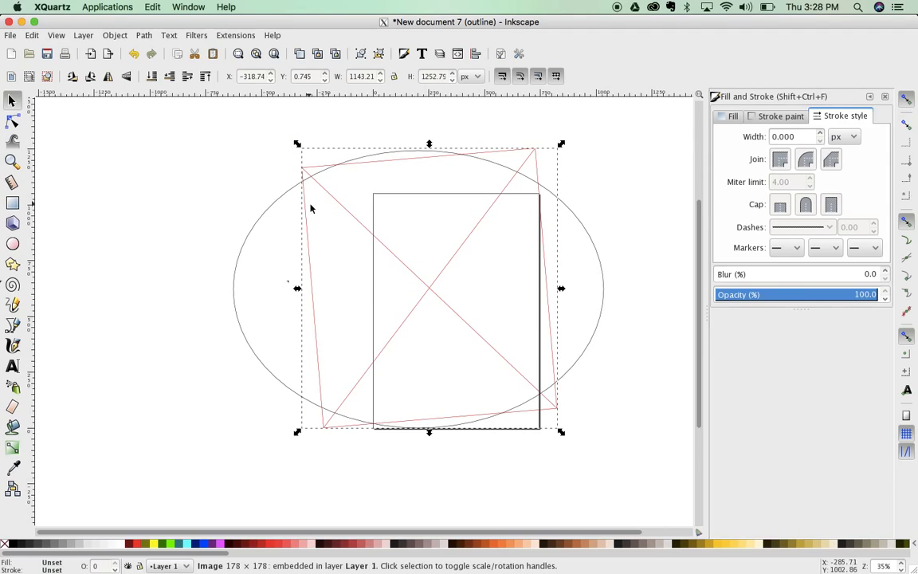
pyautogui.click(133, 213)
# Step: Save the document to the Downloads folder as drawing.svg in Inkscape SVG format and close its window
pyautogui.click(10, 36)
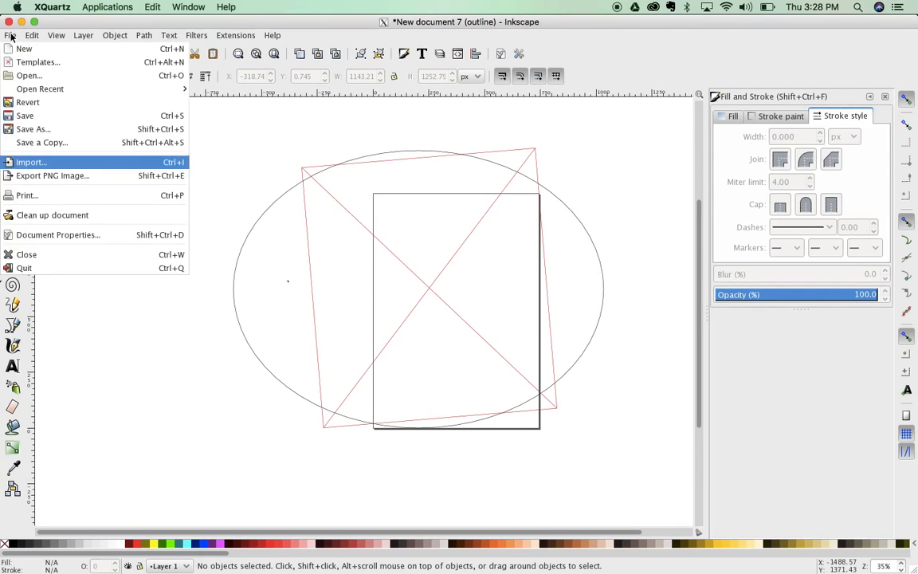
pyautogui.click(23, 119)
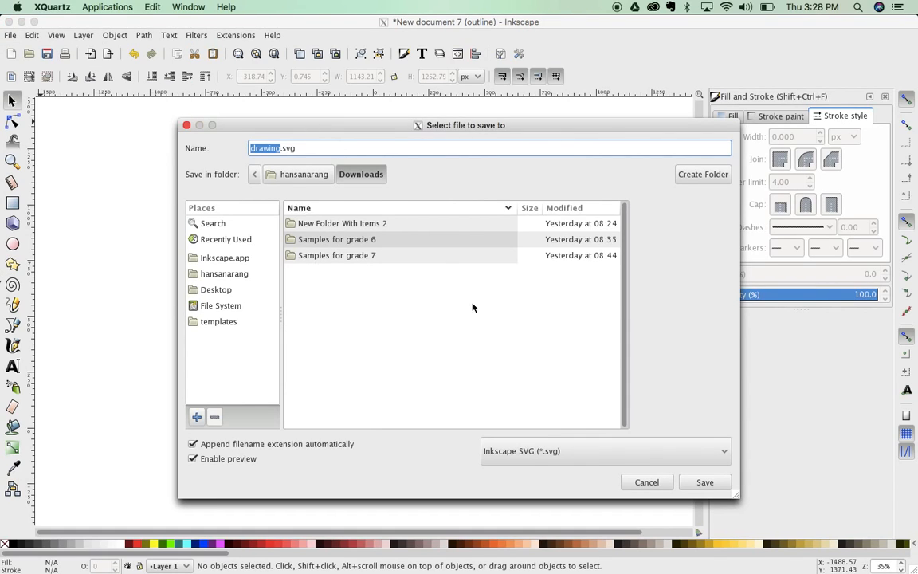
pyautogui.click(721, 488)
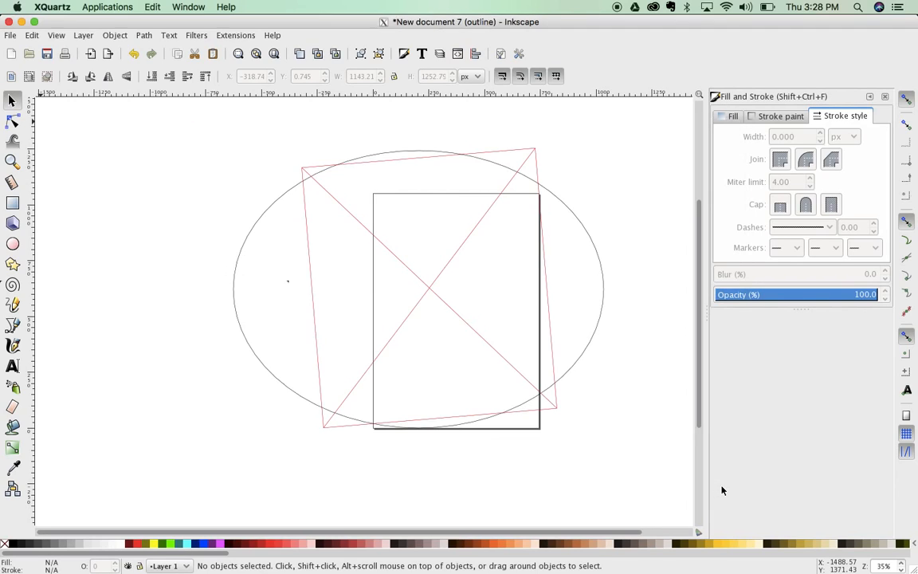
pyautogui.click(8, 21)
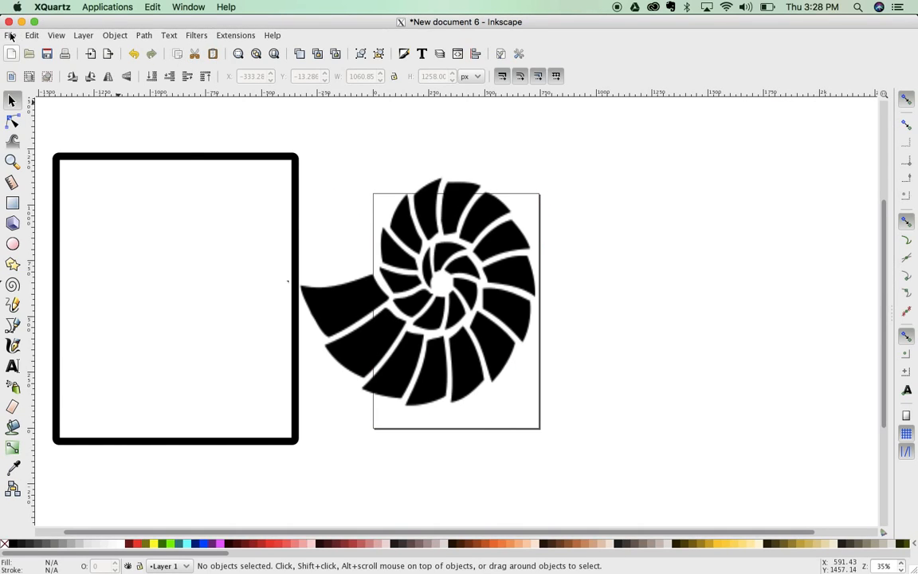
# Step: Open the saved drawing.svg from the Downloads folder
pyautogui.click(11, 36)
pyautogui.click(24, 74)
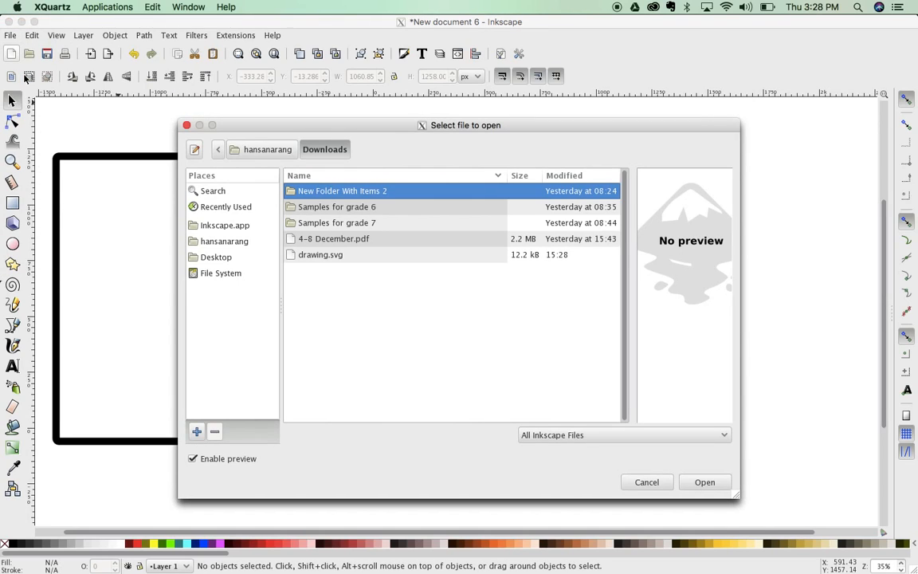
pyautogui.click(329, 255)
pyautogui.click(693, 484)
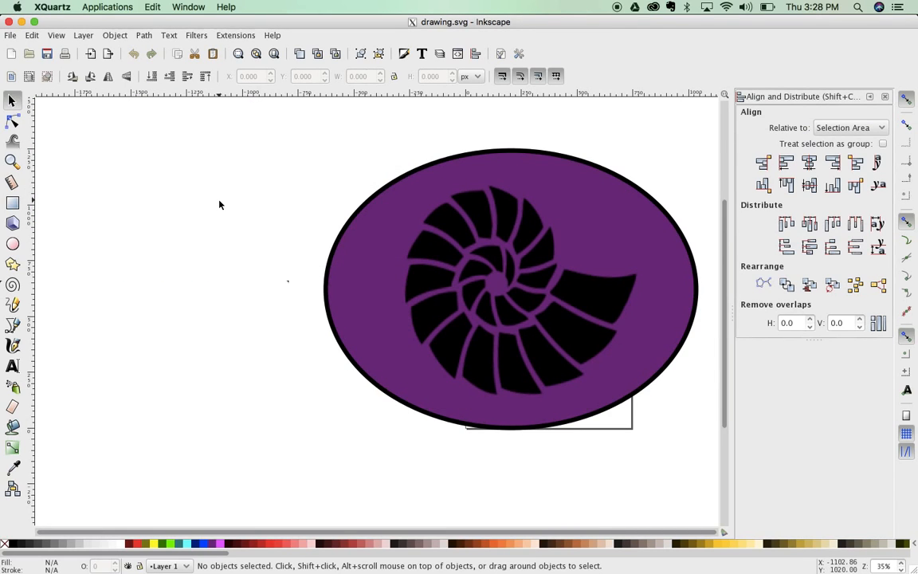
# Step: Save the drawing as drawing.dxf in Desktop Cutting Plotter (AutoCAD DXF R14) format, with cm as base unit and all layers exported
pyautogui.click(10, 36)
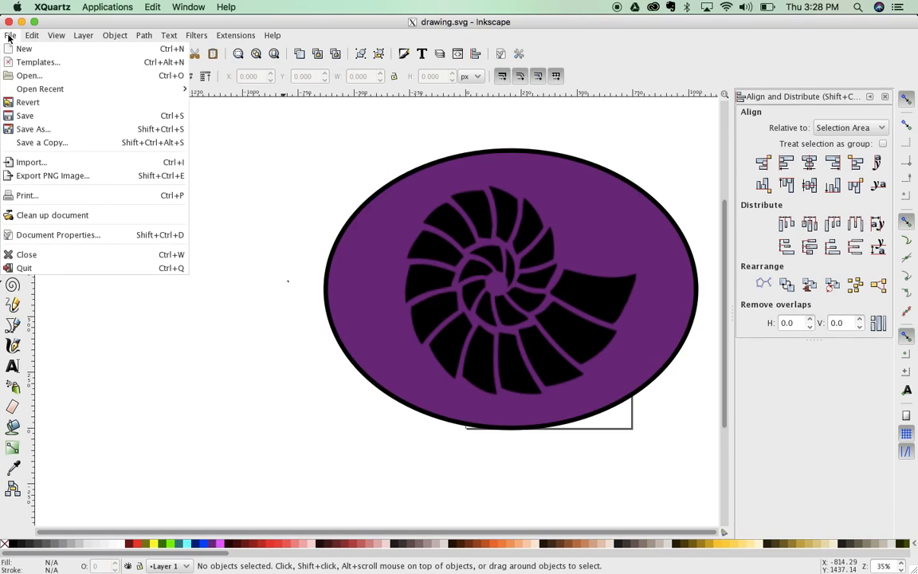
pyautogui.click(16, 130)
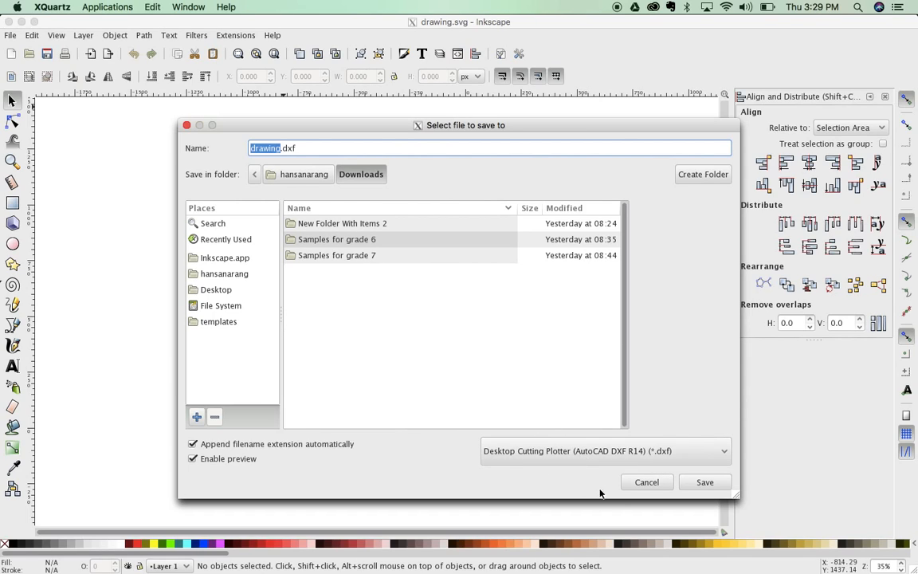
pyautogui.click(698, 484)
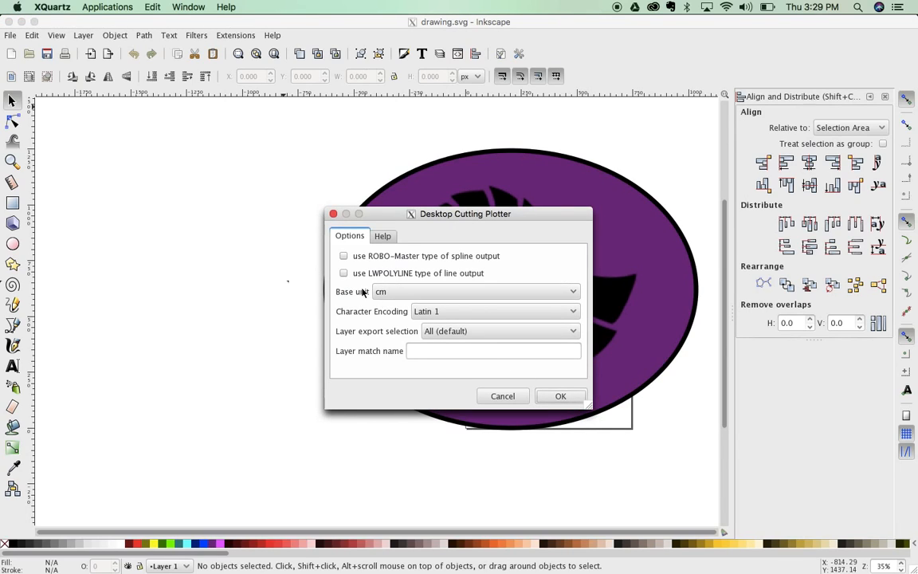
pyautogui.click(549, 396)
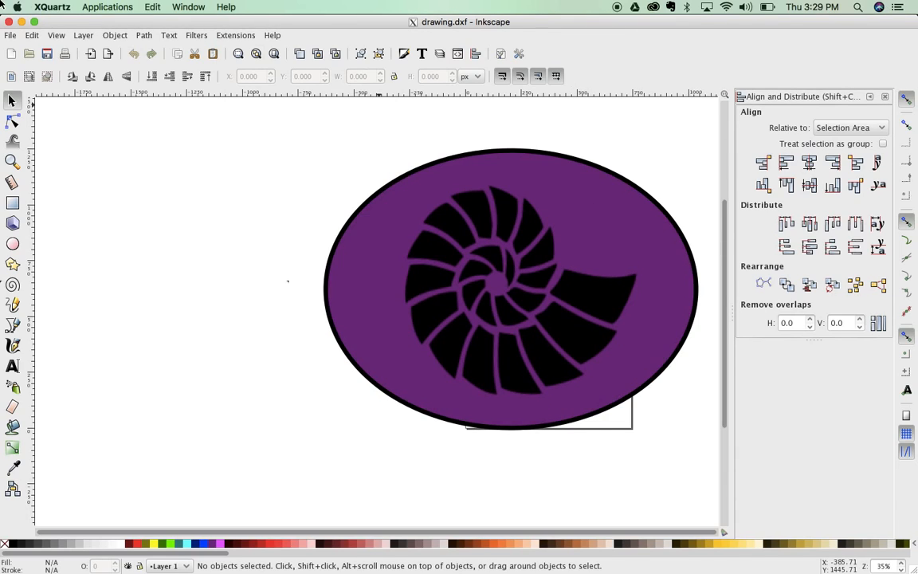
# Step: Close the drawing.dxf document without saving it as Inkscape SVG
pyautogui.click(9, 21)
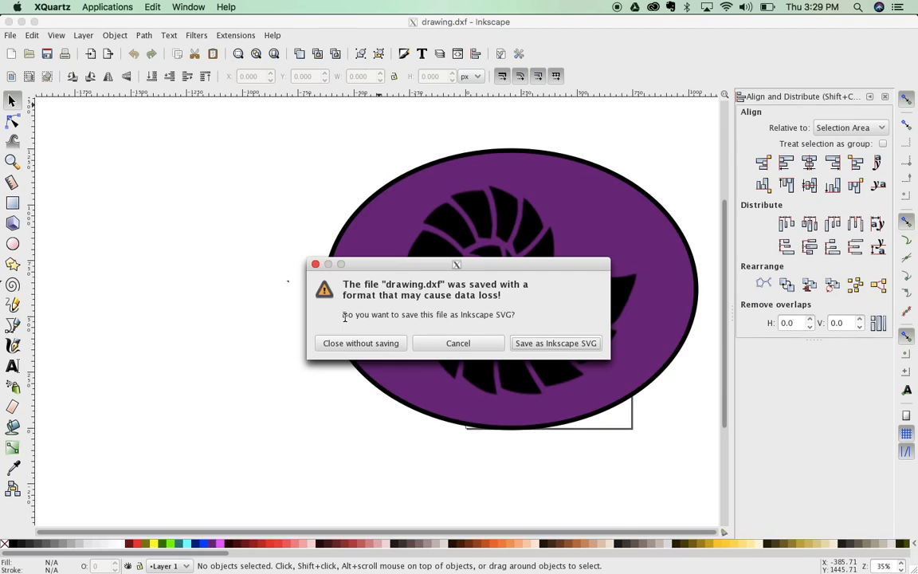
pyautogui.moveTo(343, 316); pyautogui.dragTo(522, 343)
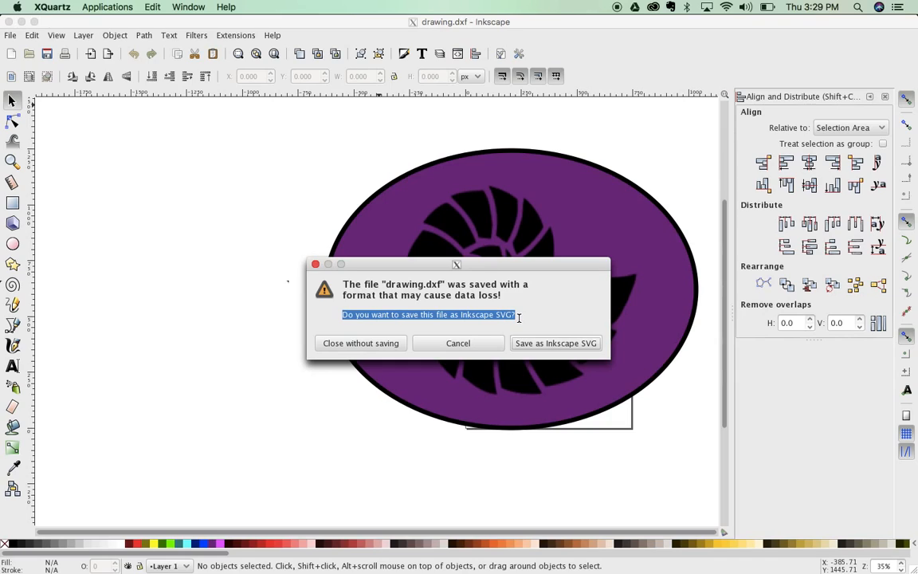
pyautogui.click(364, 343)
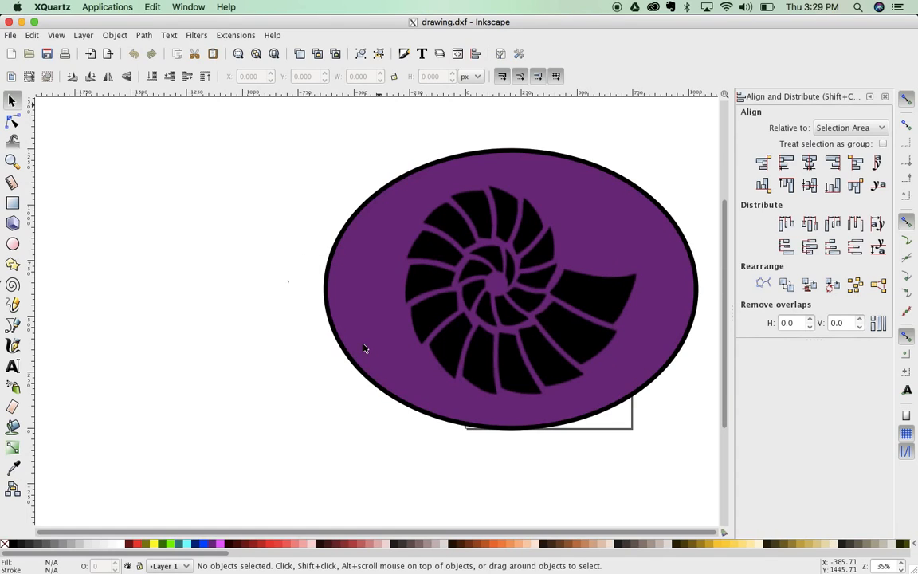